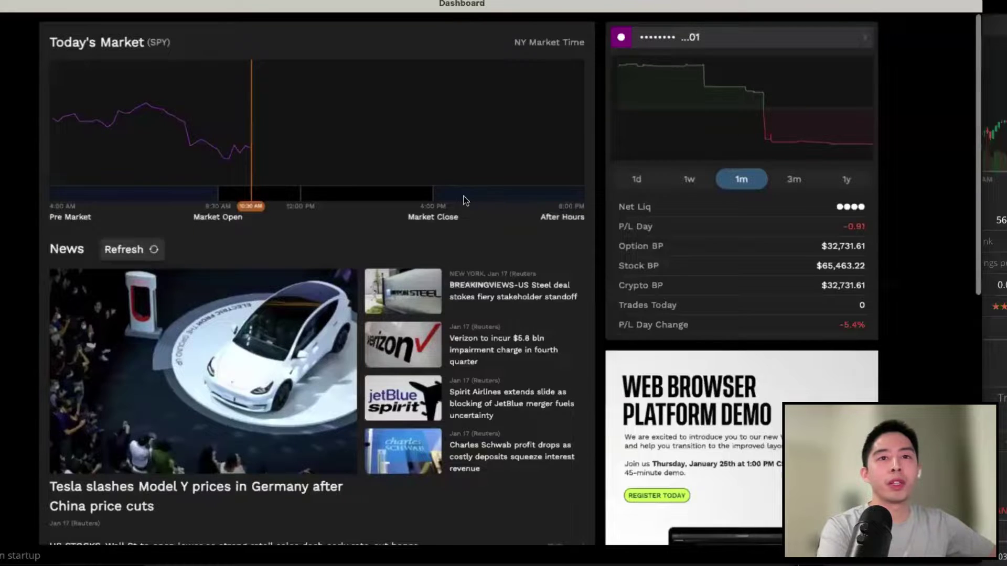
Step: Refresh the Dashboard's News section to reload the latest headlines
{"action": "left_click", "coordinate": [126, 254]}
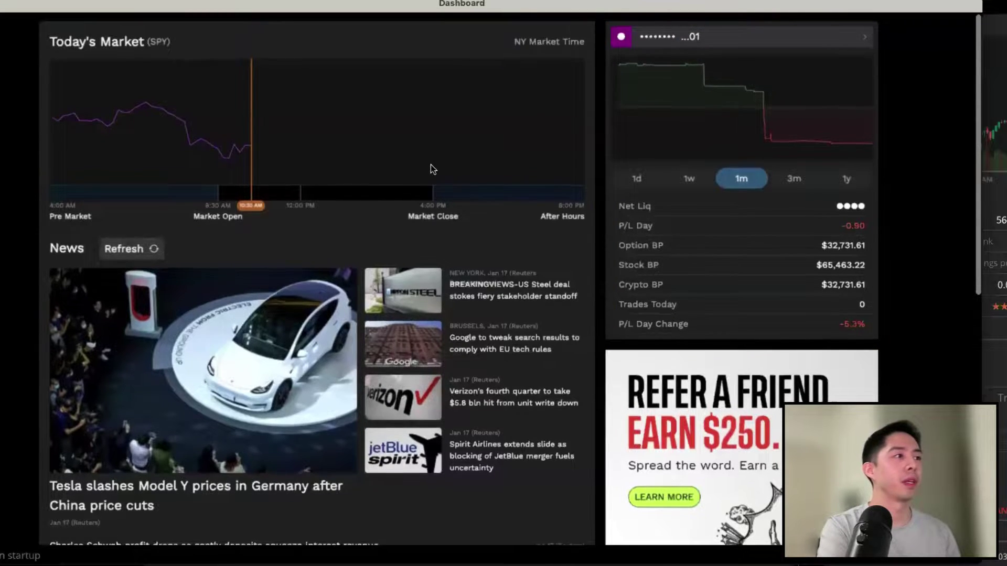
Step: Scroll the Dashboard down to the Reuters headlines, tasty Earnings, Dividend Champions and Fast Movers lists
{"action": "scroll", "coordinate": [431, 170], "scroll_direction": "down", "scroll_amount": 8}
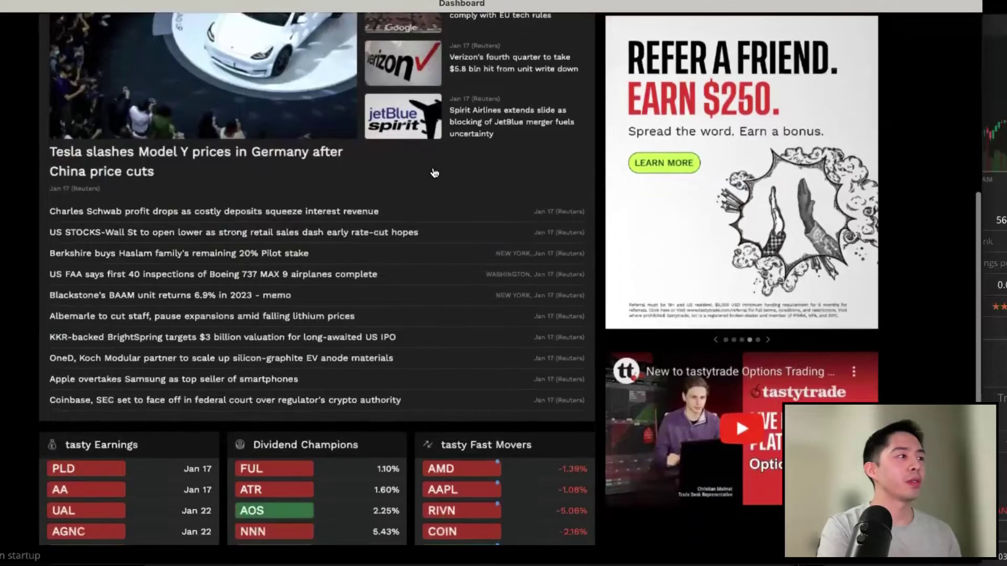
{"action": "scroll", "coordinate": [434, 173], "scroll_direction": "down", "scroll_amount": 3}
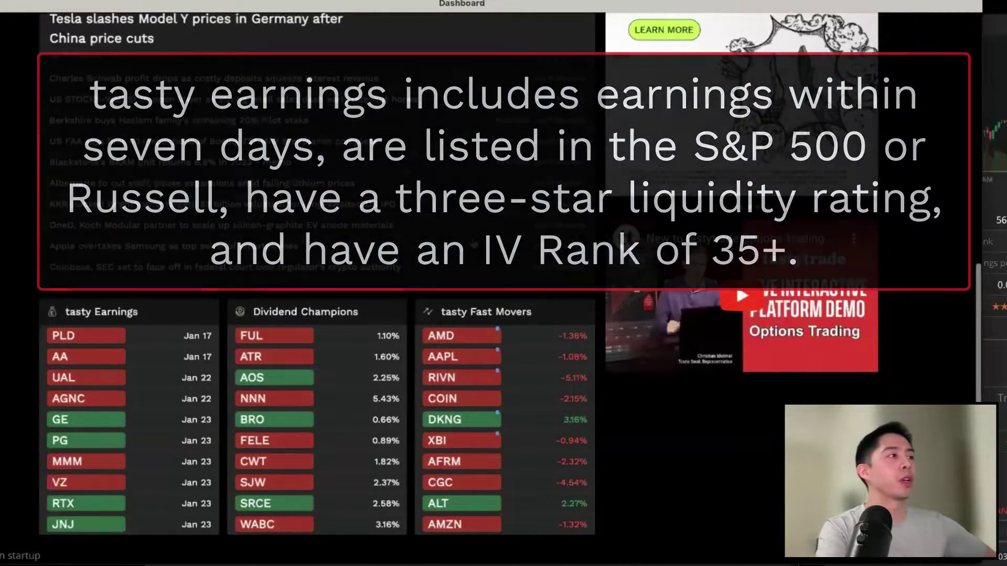
{"action": "scroll", "coordinate": [175, 358], "scroll_direction": "down", "scroll_amount": 1}
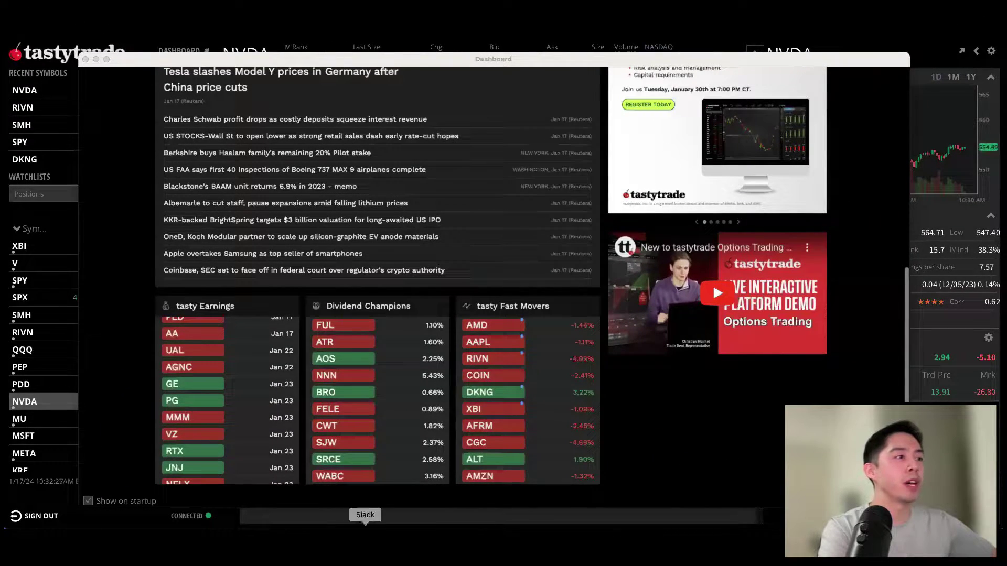
Step: Minimize the Dashboard to reveal the positions view, then collapse the Overview sidebar for more columns
{"action": "left_click", "coordinate": [96, 59]}
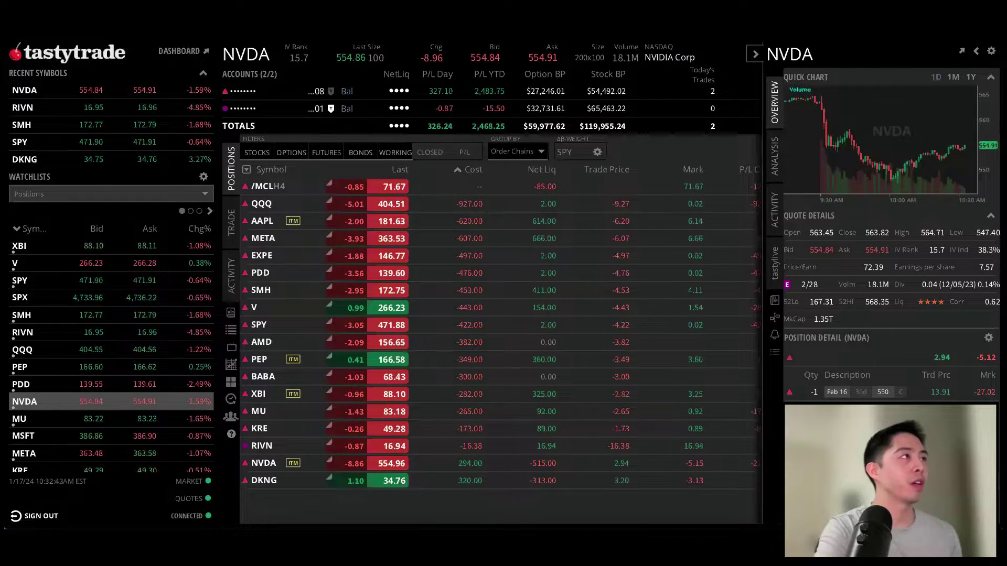
{"action": "left_click_drag", "start_coordinate": [223, 39], "coordinate": [755, 141]}
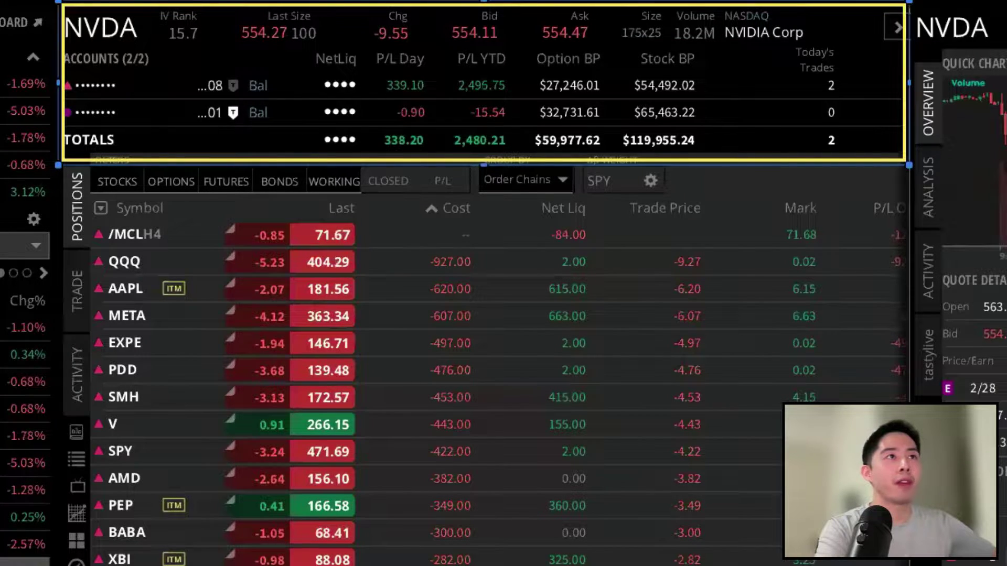
{"action": "left_click", "coordinate": [897, 32]}
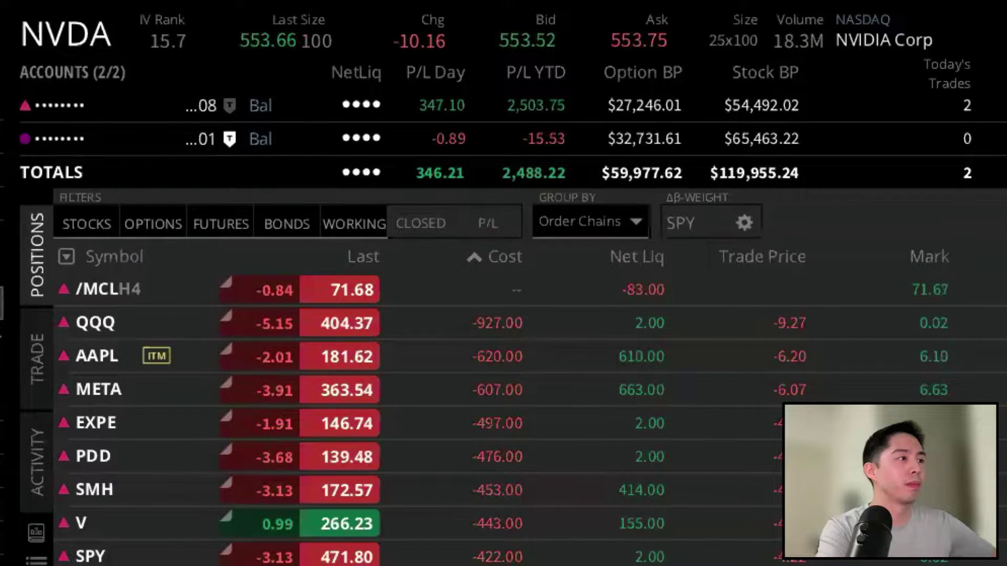
Step: Load the NFLX quote from the symbol box
{"action": "left_click_drag", "start_coordinate": [189, 234], "coordinate": [92, 66]}
{"action": "key", "text": "Escape"}
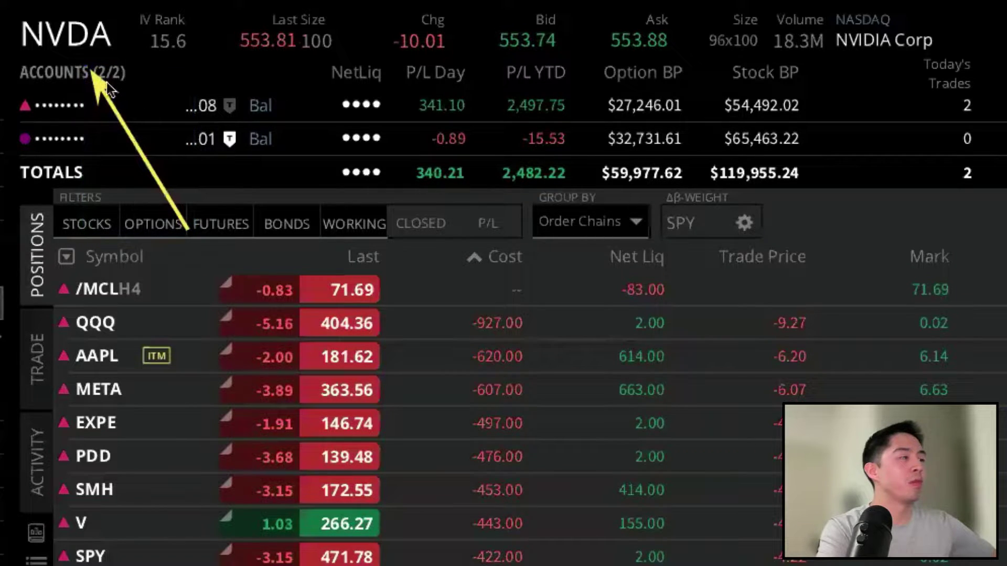
{"action": "left_click", "coordinate": [86, 40]}
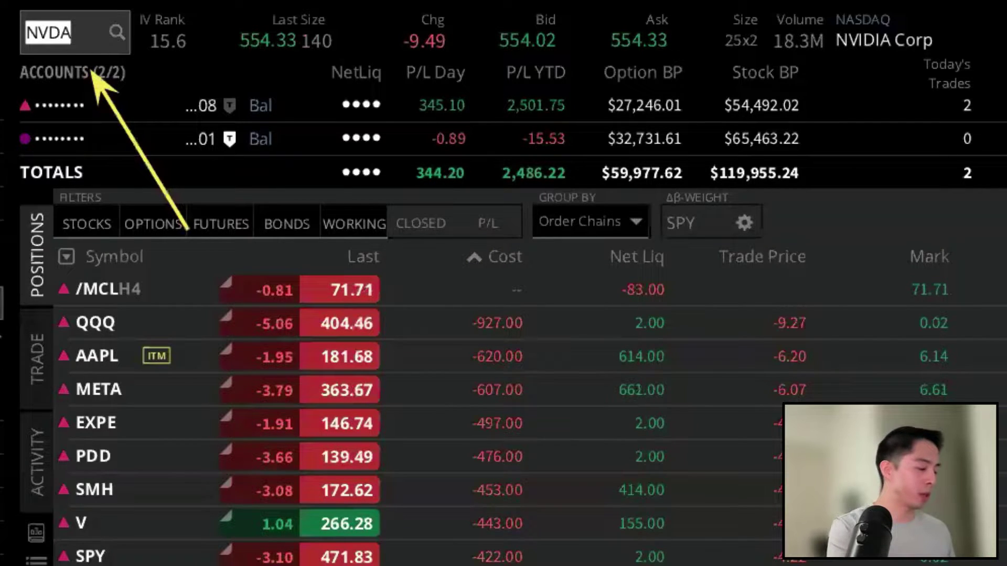
{"action": "type", "text": "NFLX"}
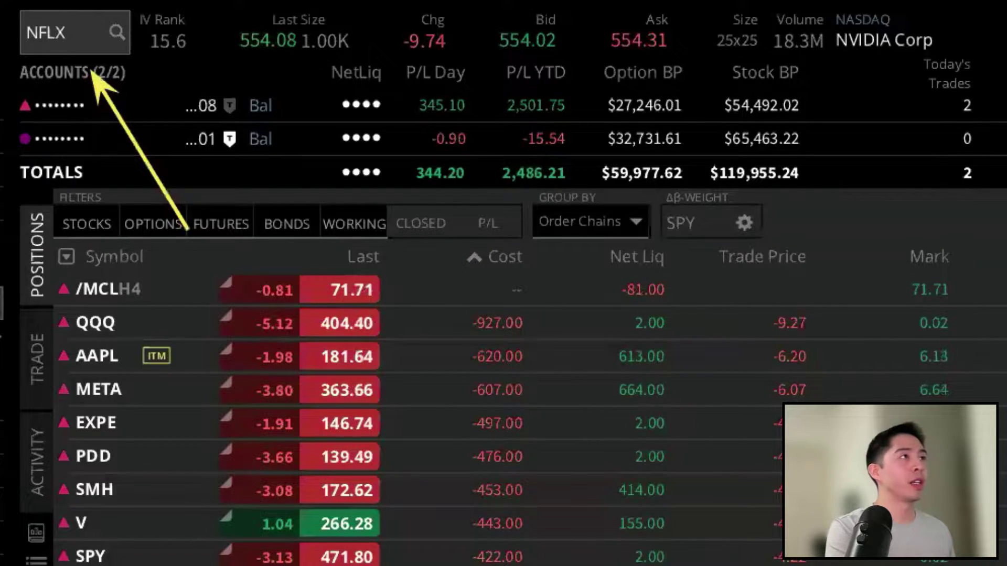
{"action": "key", "text": "Return"}
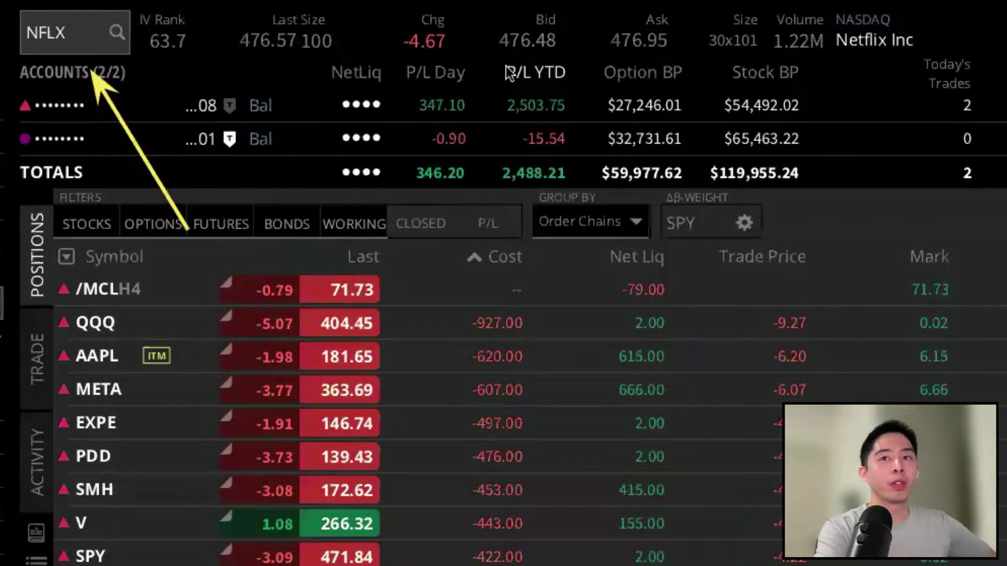
Step: Search for SALESFORCE and pick Salesforce common stock, CRM, from the results
{"action": "left_click", "coordinate": [97, 40]}
{"action": "type", "text": "SALESF"}
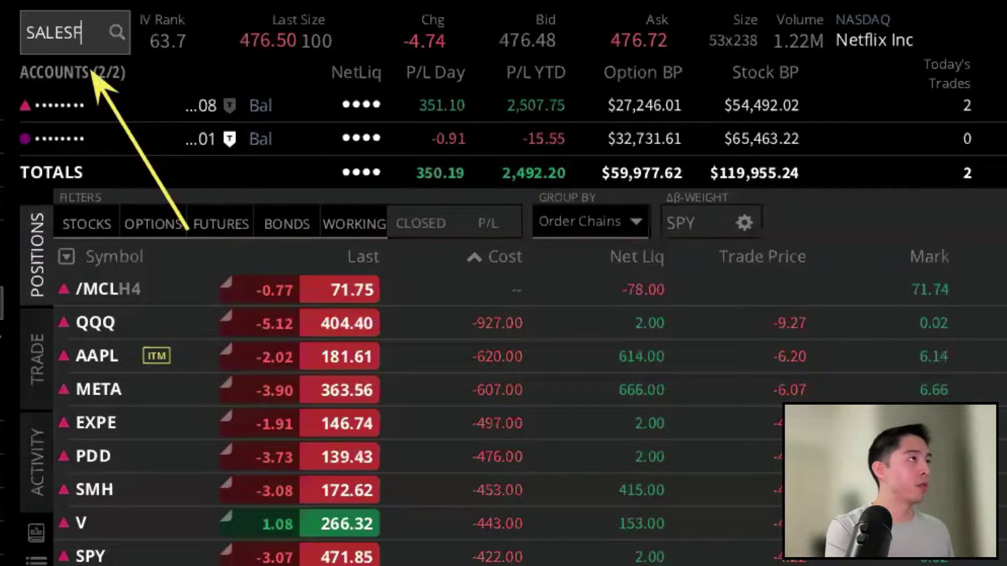
{"action": "type", "text": "ORCE"}
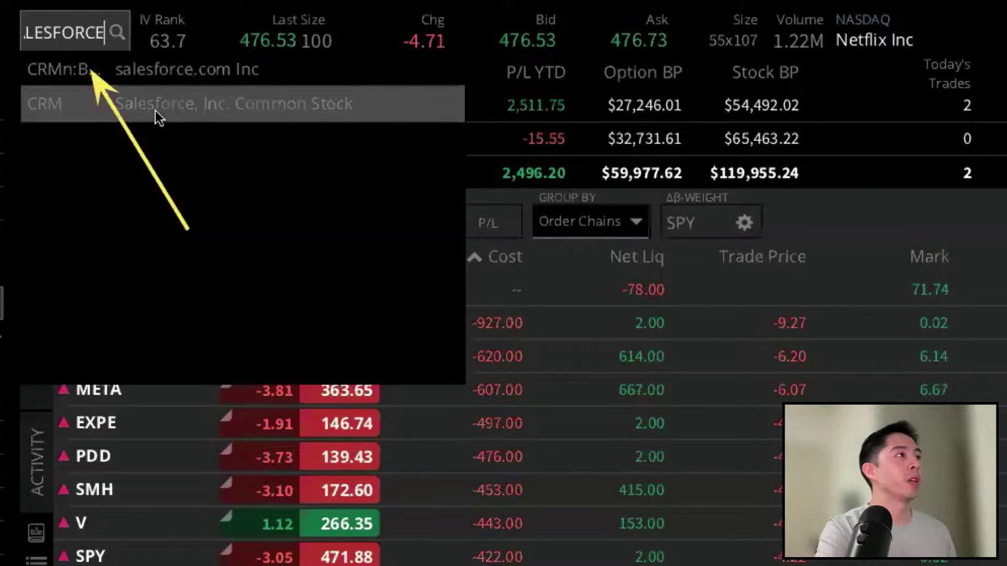
{"action": "left_click", "coordinate": [175, 109]}
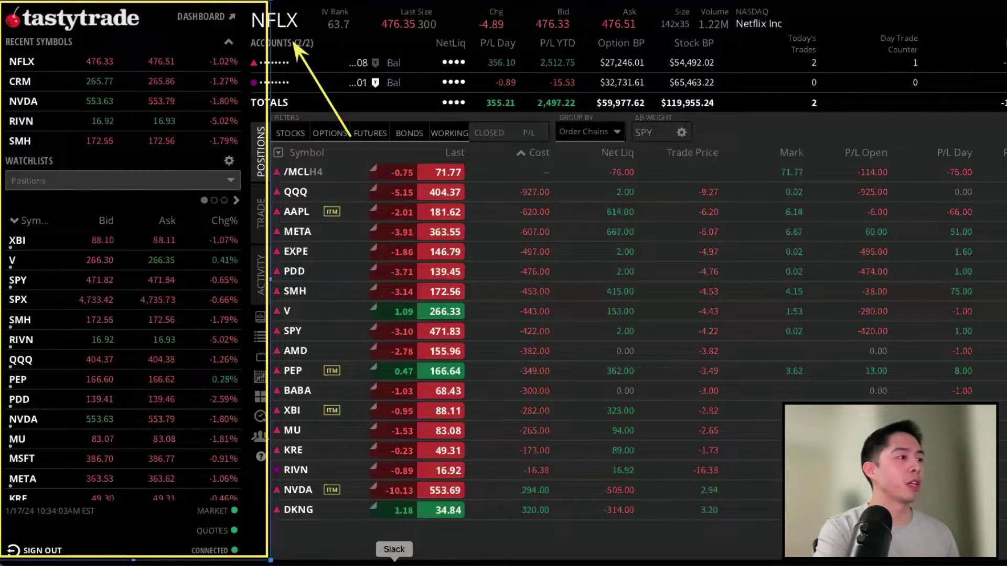
Step: Switch the active quote from Recent Symbols through CRM and NVDA, ending on SMH
{"action": "left_click", "coordinate": [22, 81]}
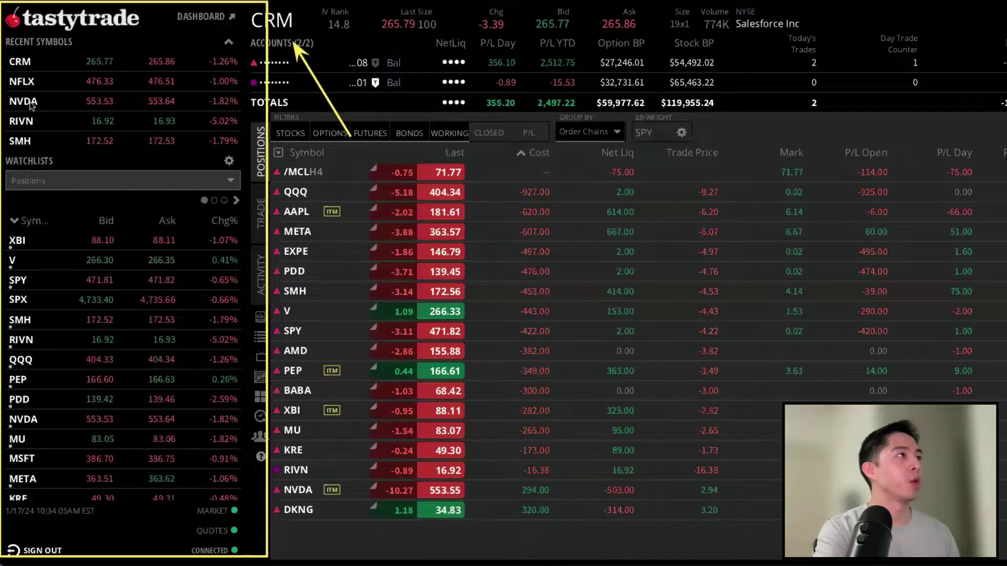
{"action": "left_click", "coordinate": [31, 102]}
{"action": "left_click", "coordinate": [22, 140]}
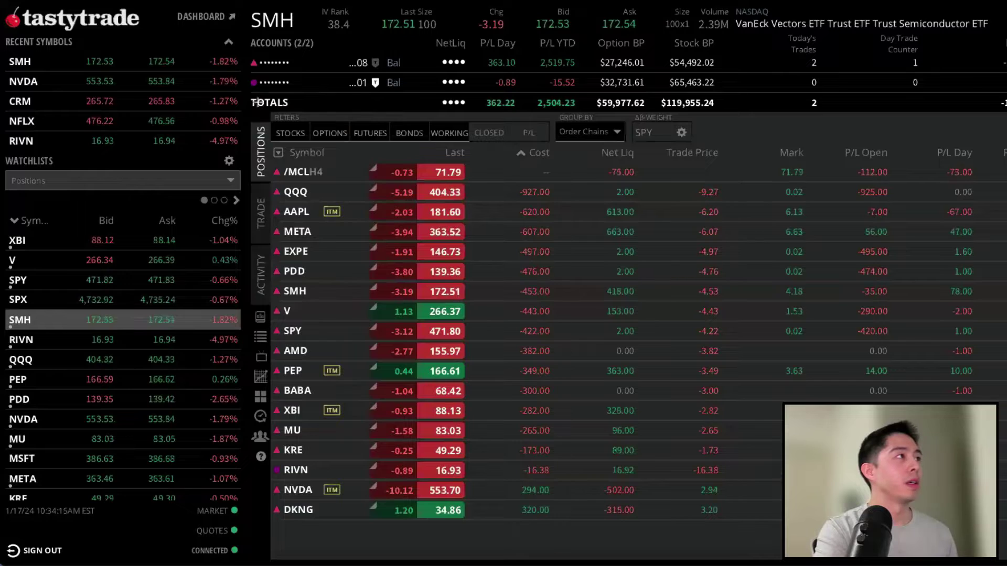
{"action": "left_click_drag", "start_coordinate": [252, 109], "coordinate": [1006, 555]}
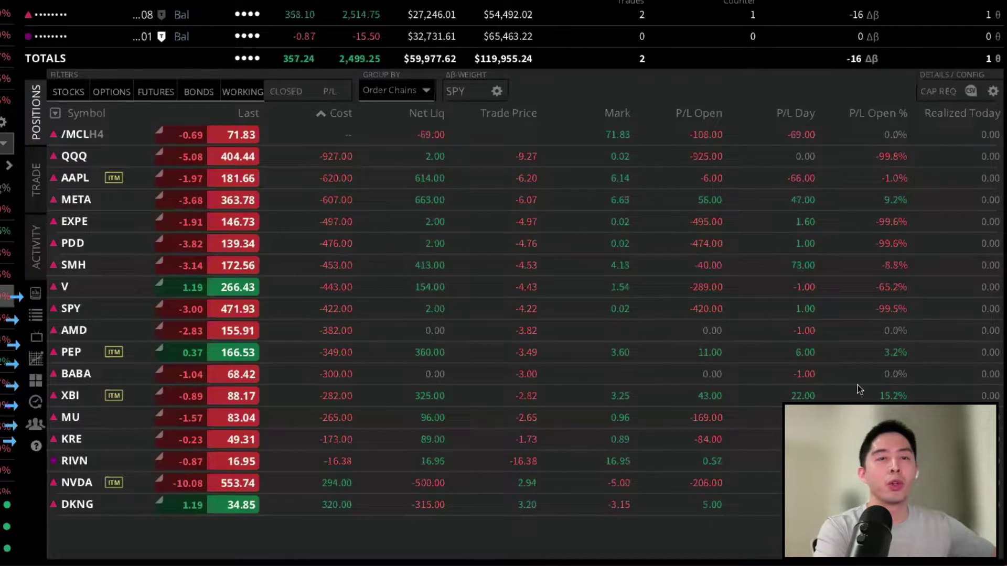
Step: Open the tastylive Follow Feed, then the History panel with today's empty transactions list
{"action": "left_click", "coordinate": [35, 294]}
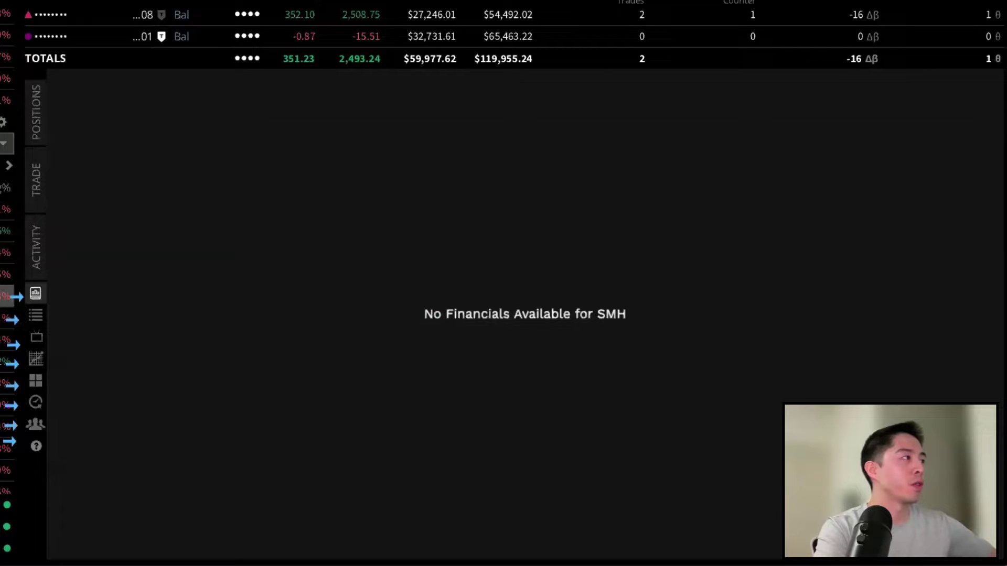
{"action": "left_click", "coordinate": [7, 318]}
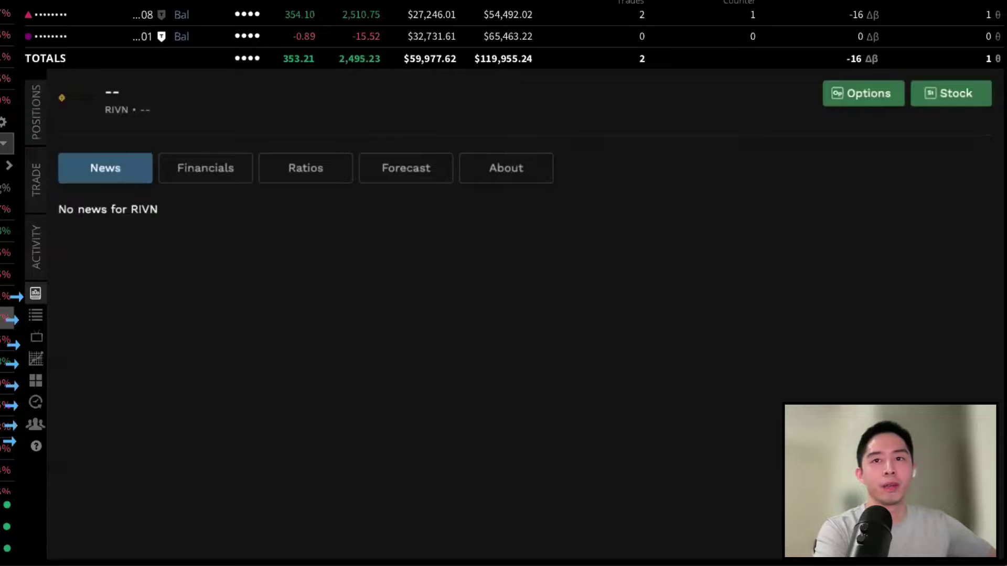
{"action": "left_click", "coordinate": [38, 338]}
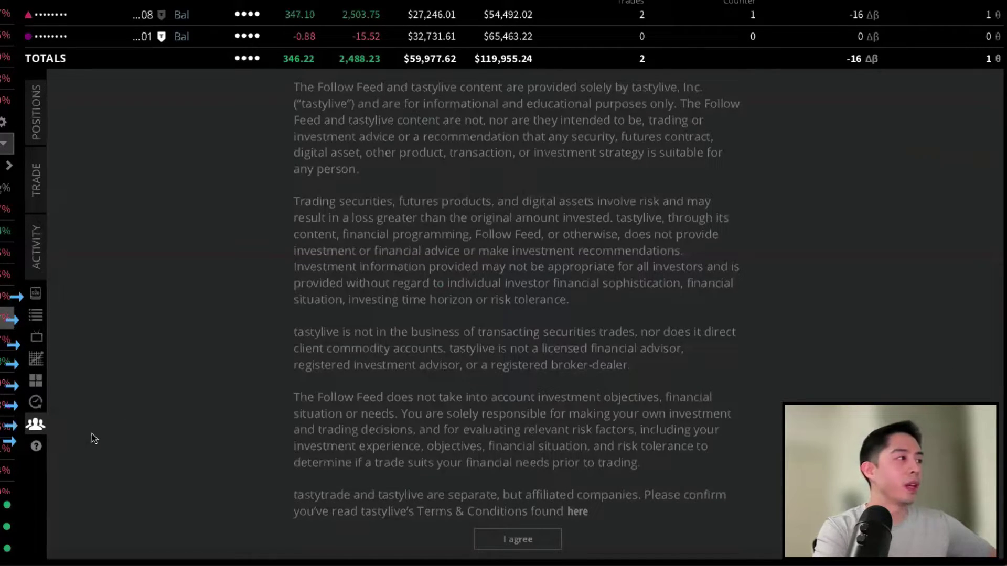
{"action": "left_click", "coordinate": [36, 403]}
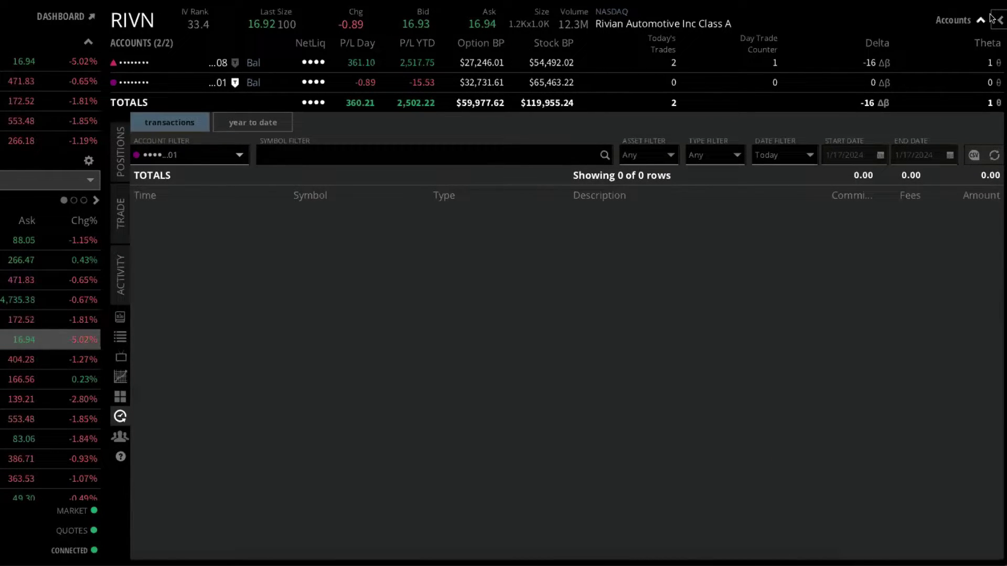
Step: Expand the RIVN side panel, pop it out as a floating window, then dock it back
{"action": "left_click", "coordinate": [996, 20]}
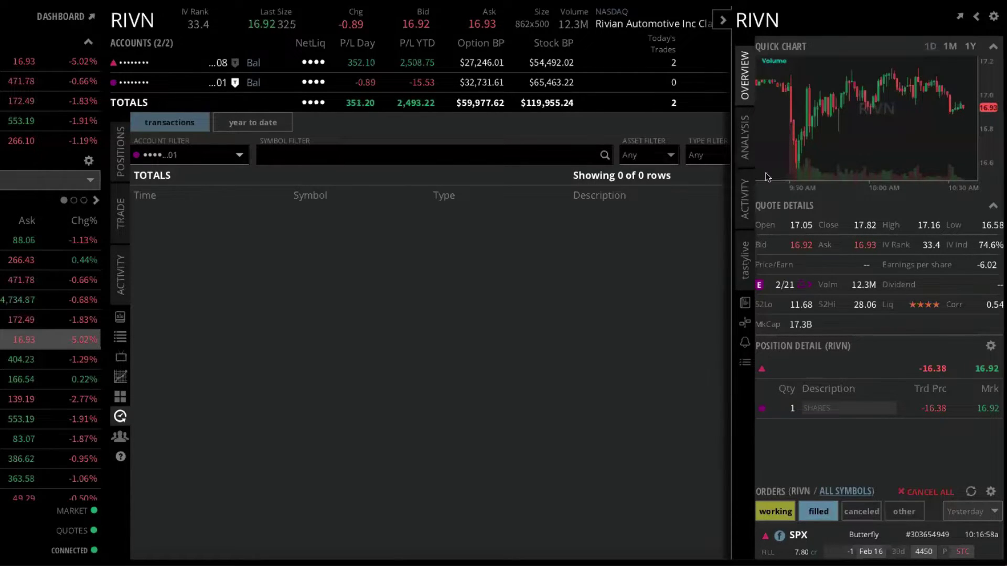
{"action": "left_click", "coordinate": [723, 22]}
{"action": "left_click", "coordinate": [1000, 21]}
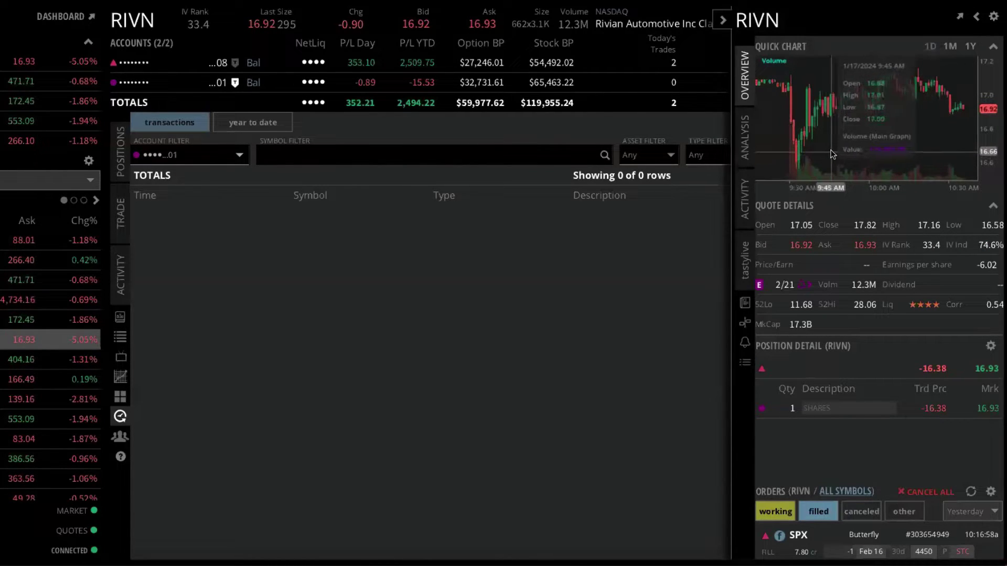
{"action": "left_click", "coordinate": [960, 16]}
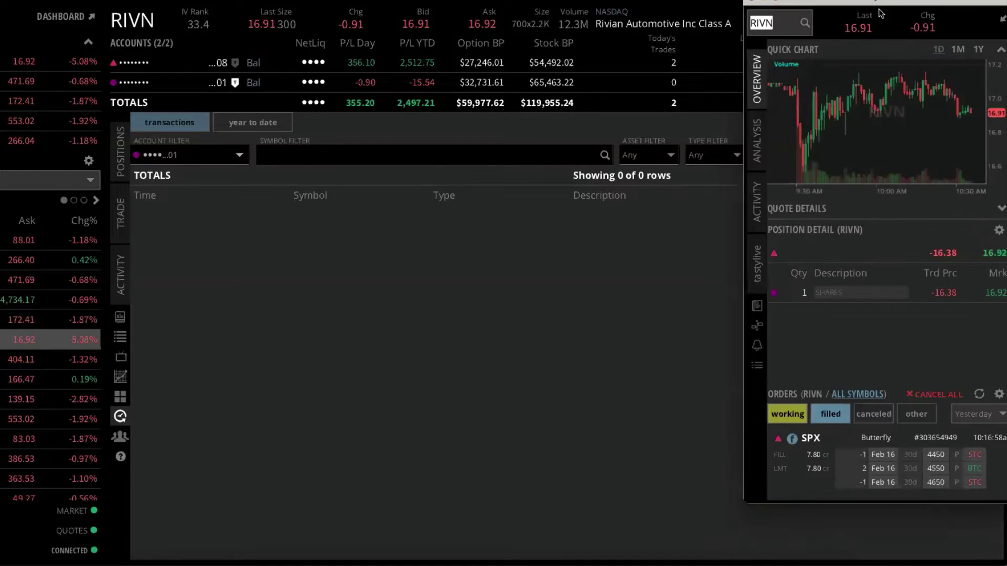
{"action": "left_click_drag", "start_coordinate": [821, 3], "coordinate": [764, 30]}
{"action": "left_click", "coordinate": [947, 46]}
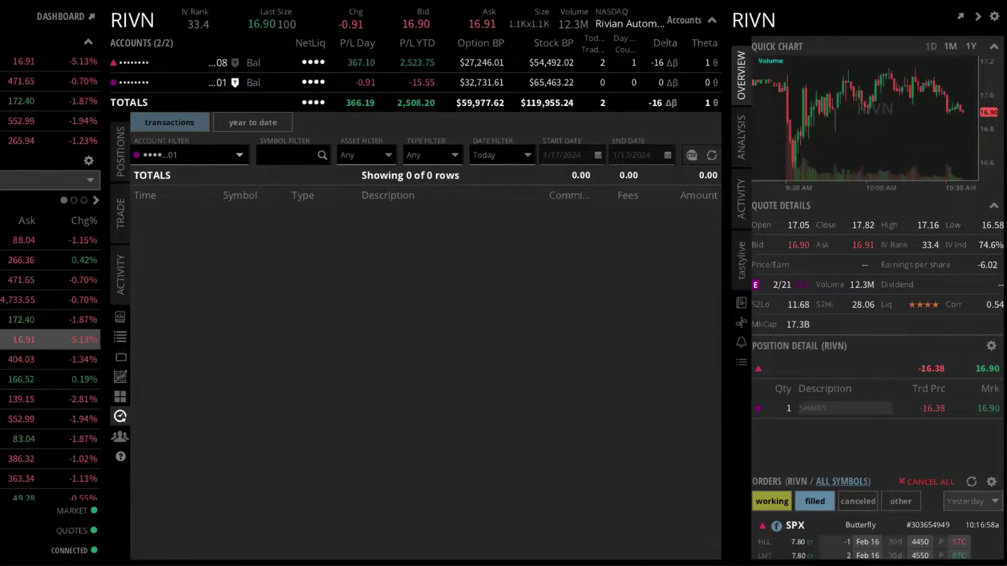
Step: Create a RIVN price alert for last price above 16.94, then collapse the side panel
{"action": "left_click", "coordinate": [740, 344]}
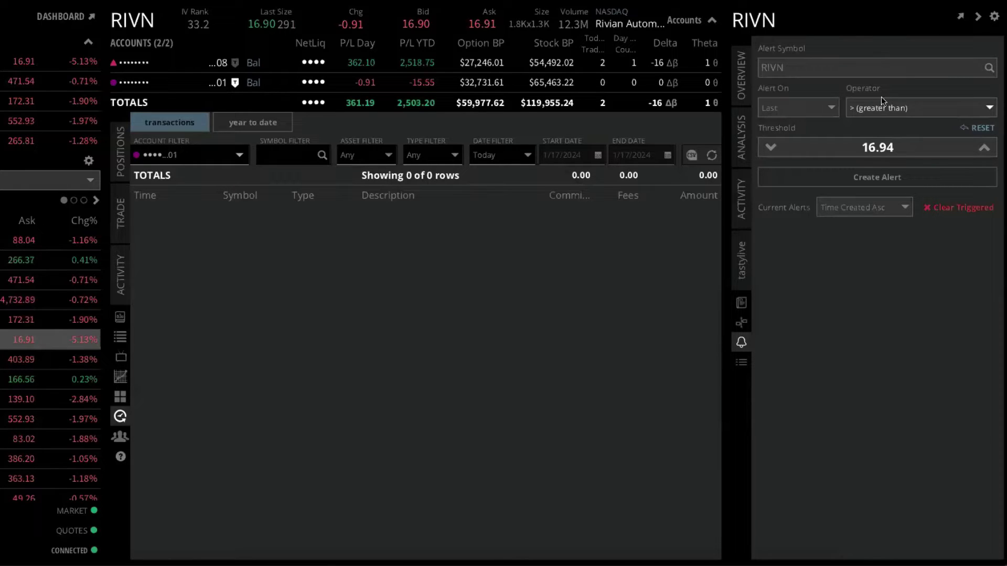
{"action": "left_click", "coordinate": [867, 109]}
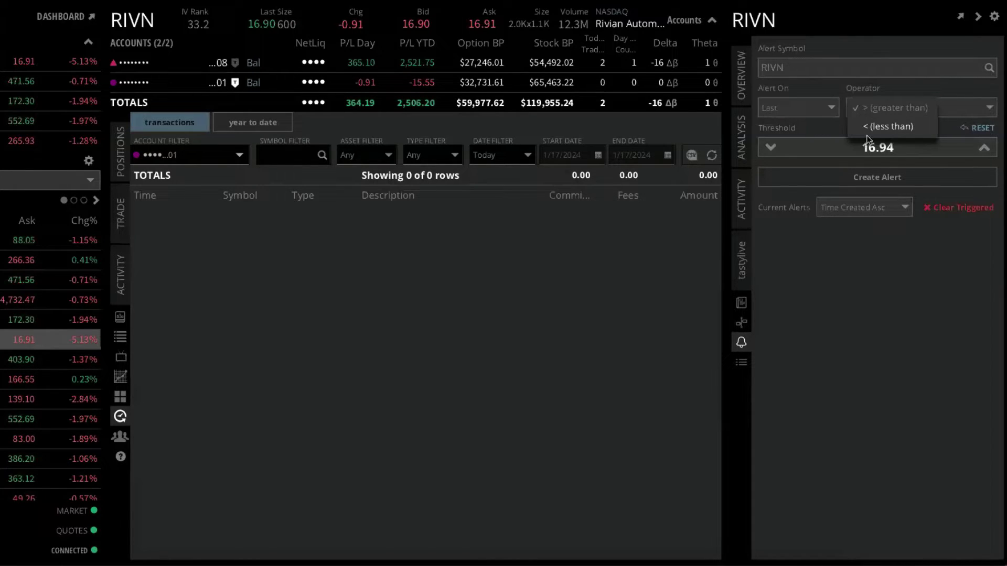
{"action": "left_click", "coordinate": [767, 260]}
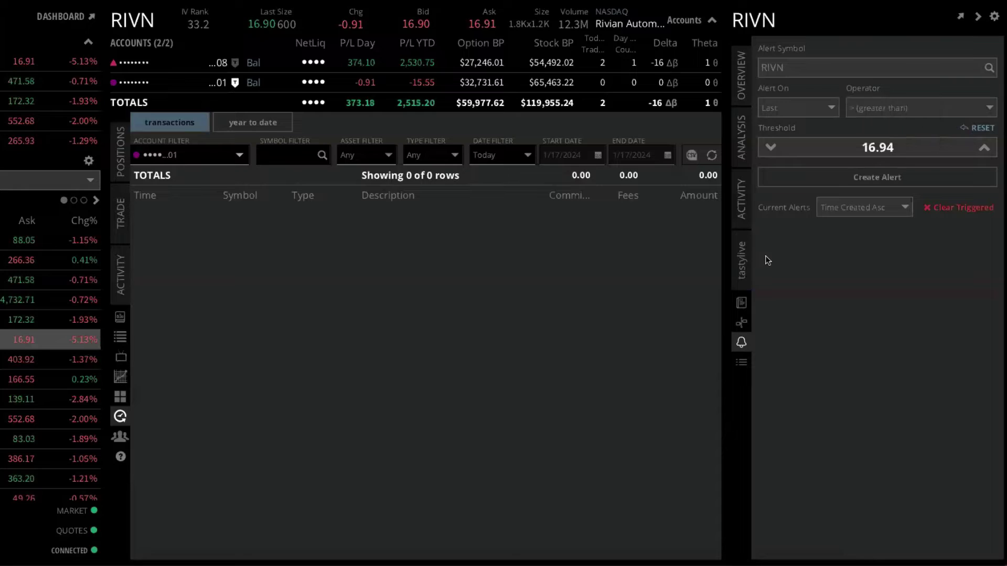
{"action": "left_click", "coordinate": [838, 181]}
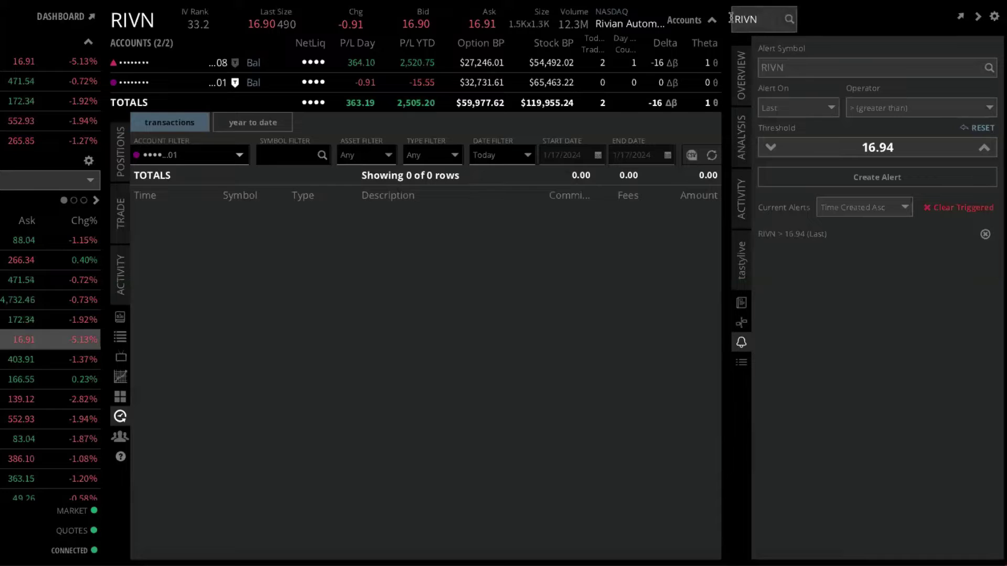
{"action": "left_click", "coordinate": [978, 16]}
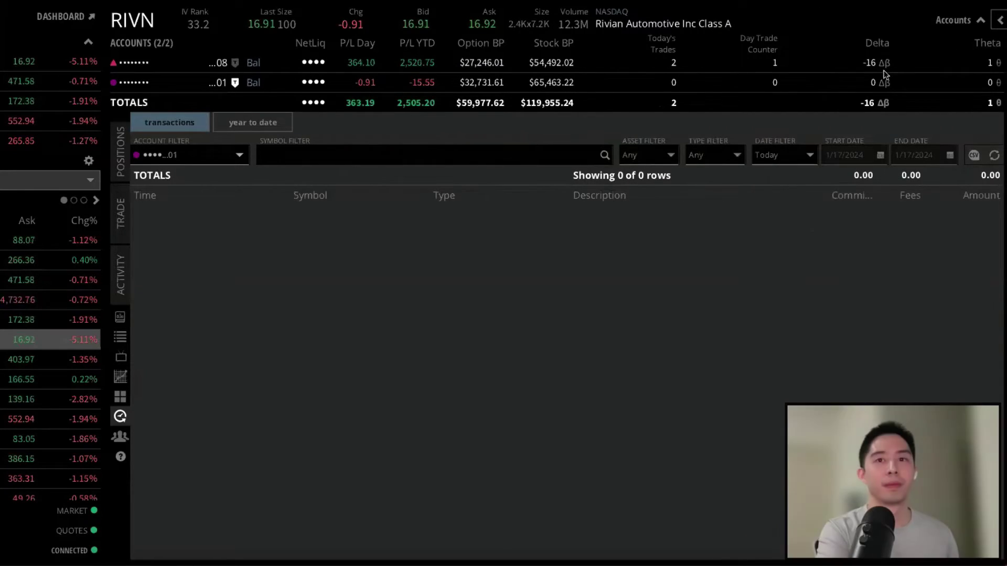
Step: Show the POSITIONS list and open Settings from the gear beside the SPY beta-weighting box
{"action": "left_click", "coordinate": [120, 155]}
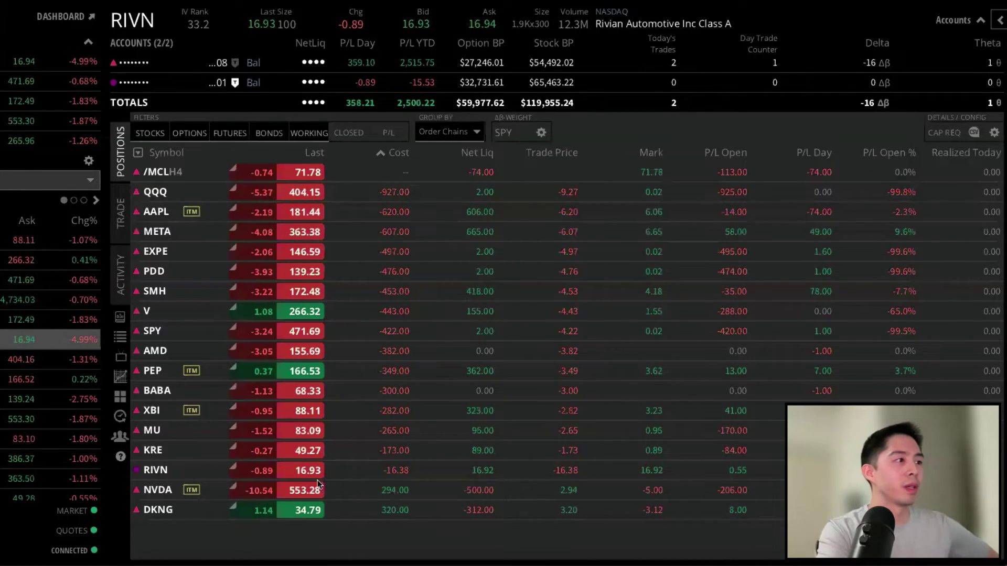
{"action": "left_click_drag", "start_coordinate": [46, 184], "coordinate": [73, 165]}
{"action": "left_click_drag", "start_coordinate": [439, 187], "coordinate": [532, 135]}
{"action": "left_click_drag", "start_coordinate": [914, 206], "coordinate": [986, 135]}
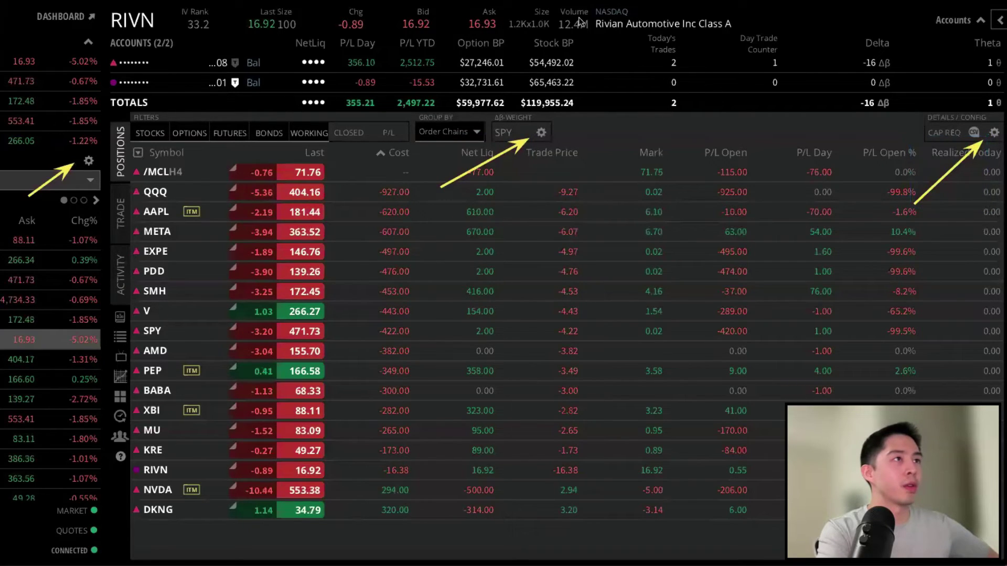
{"action": "left_click", "coordinate": [542, 132]}
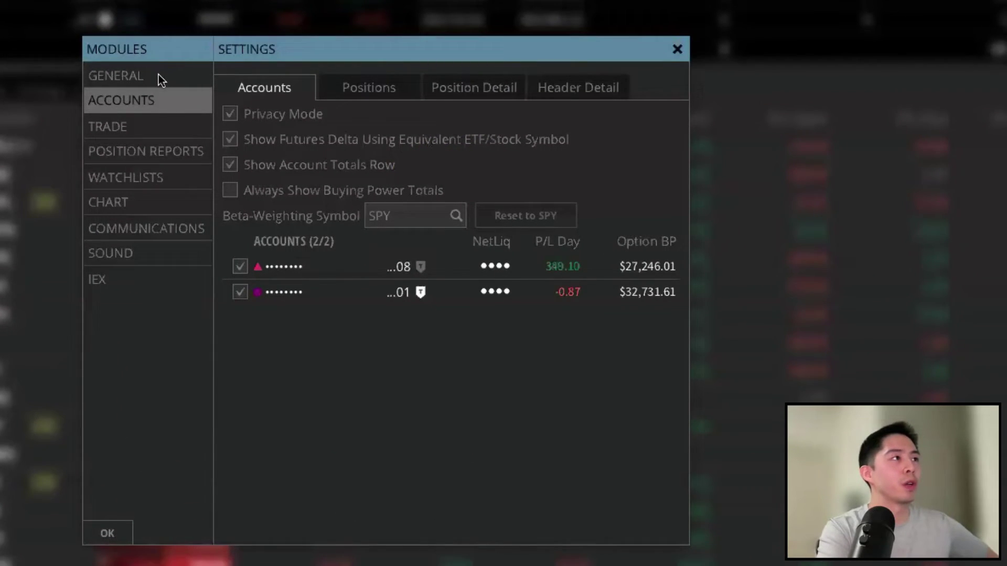
Step: Enable Use Light Color Theme under GENERAL, confirm with OK, then reopen the General settings
{"action": "left_click", "coordinate": [154, 79]}
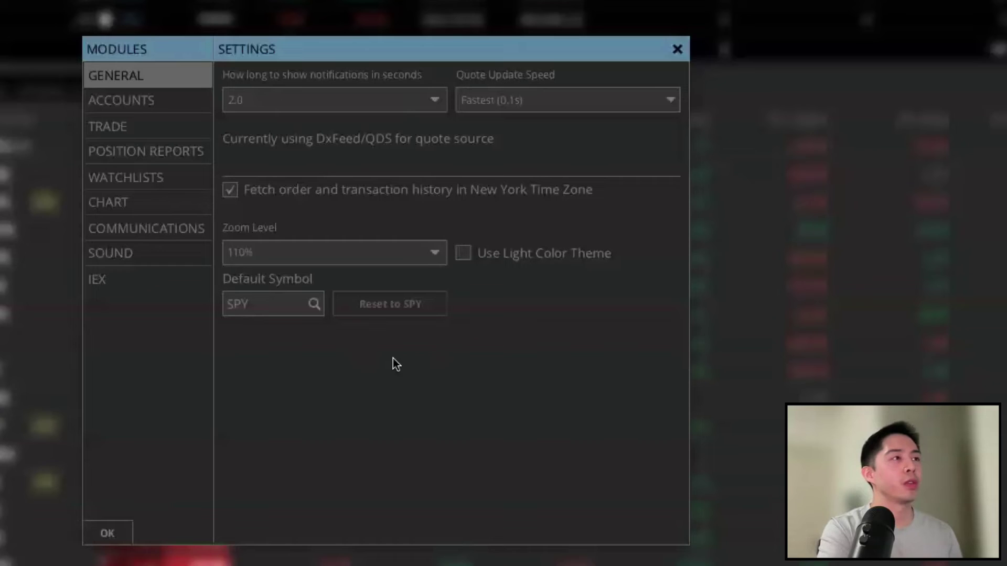
{"action": "left_click", "coordinate": [462, 255]}
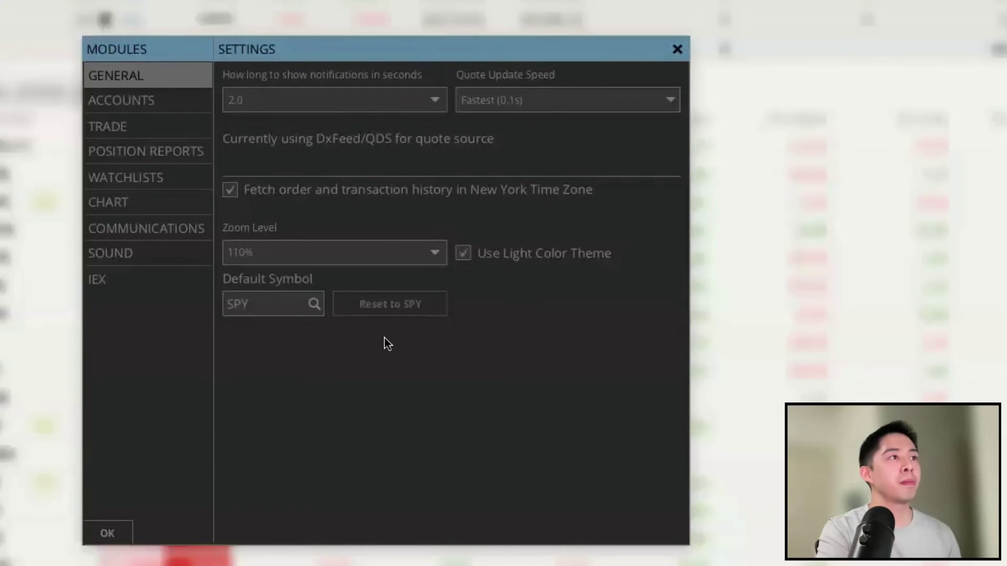
{"action": "left_click", "coordinate": [118, 529]}
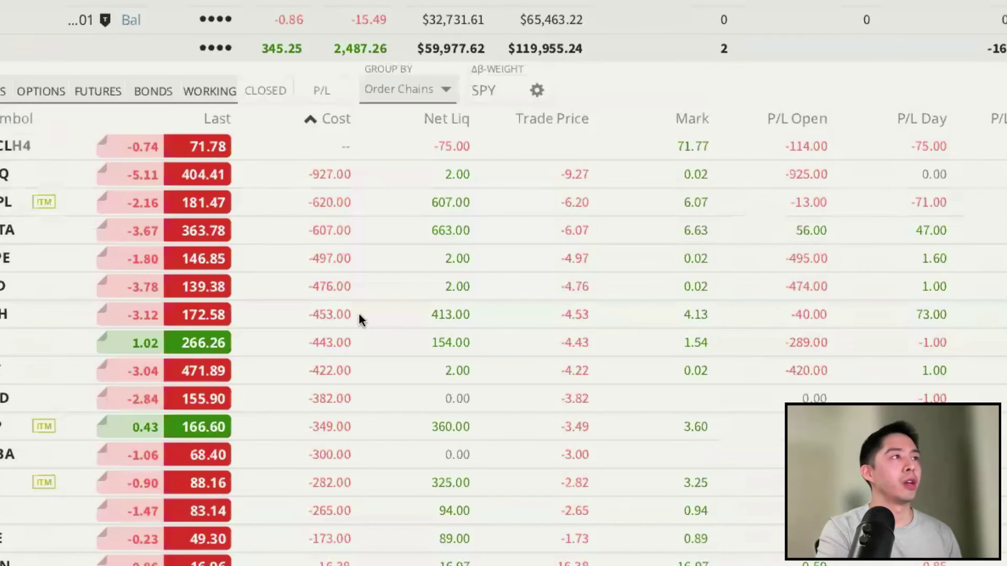
{"action": "left_click", "coordinate": [536, 90]}
{"action": "left_click", "coordinate": [152, 76]}
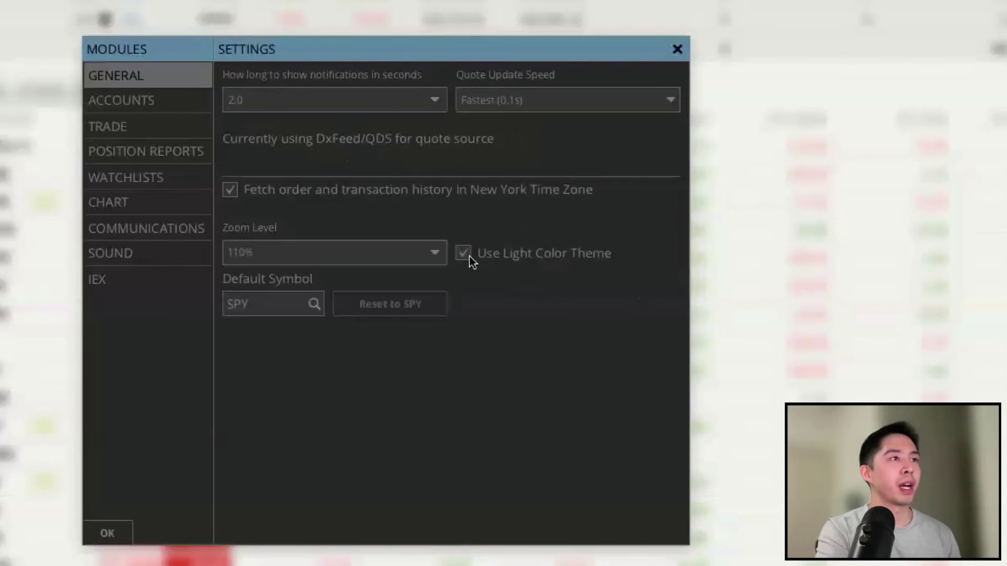